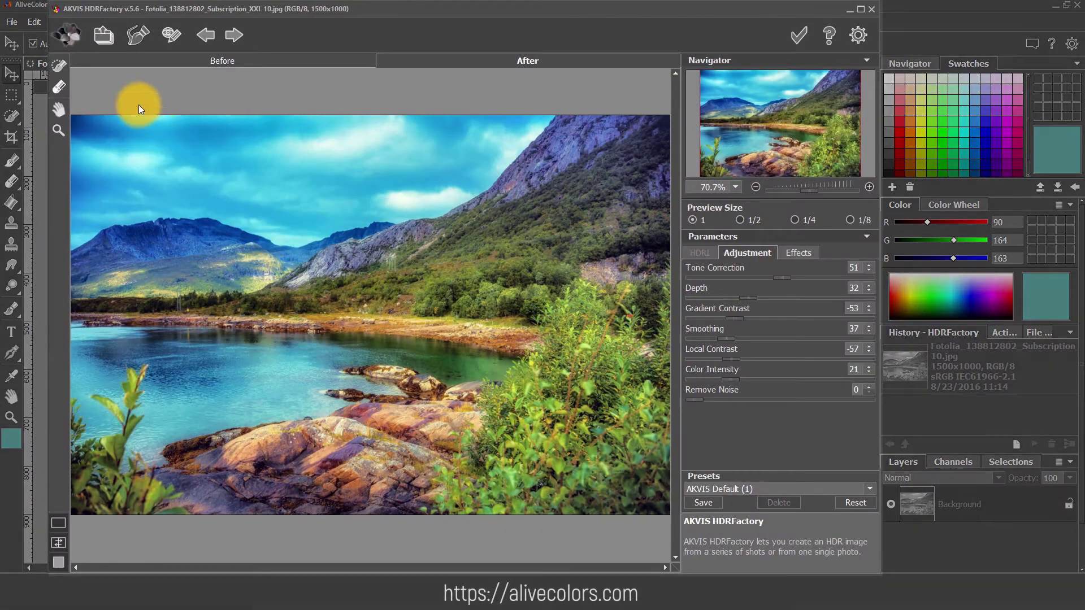
# - Open the five bracketed landscape shots Fotolia_138812802_Subscription_XXL 01.jpg through 05.jpg together for HDR merging
pyautogui.click(100, 33)
pyautogui.click(430, 228)
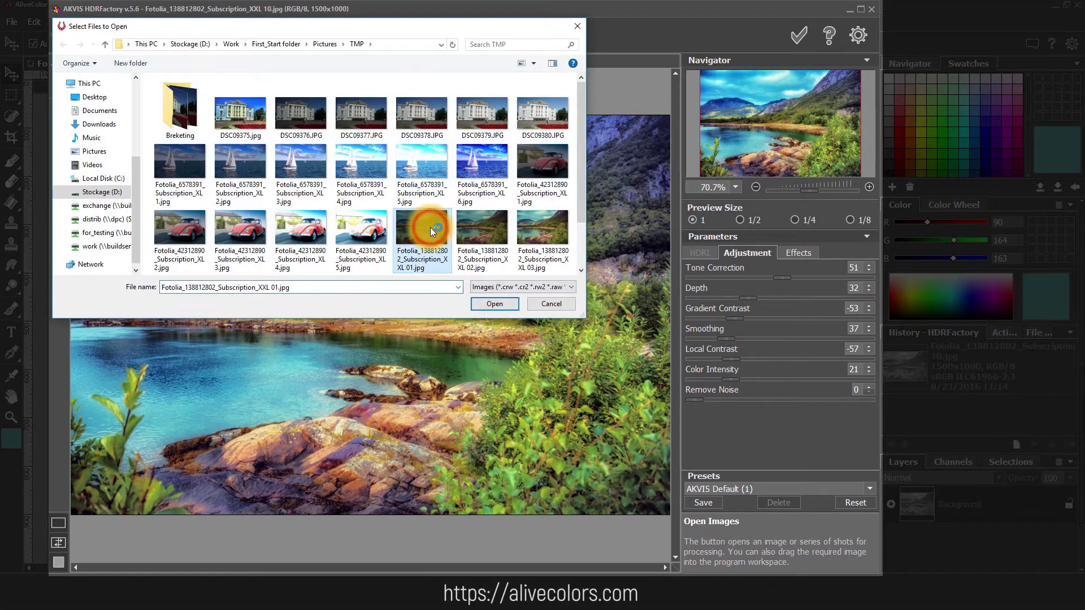
pyautogui.scroll(-1, 426, 229)
pyautogui.keyDown('shift'); pyautogui.click(269, 226); pyautogui.keyUp('shift')
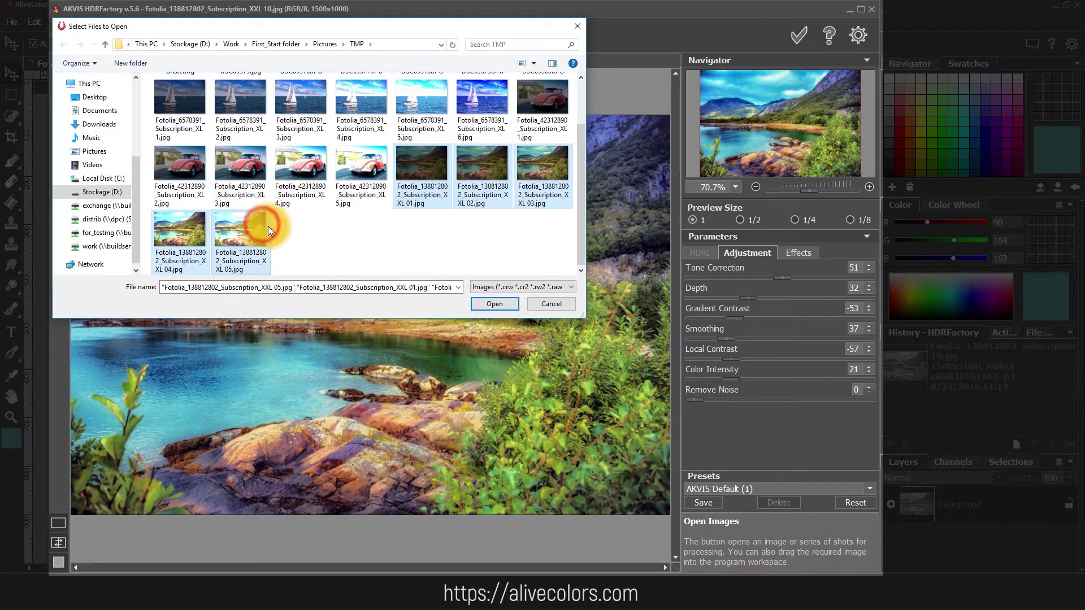
pyautogui.click(506, 307)
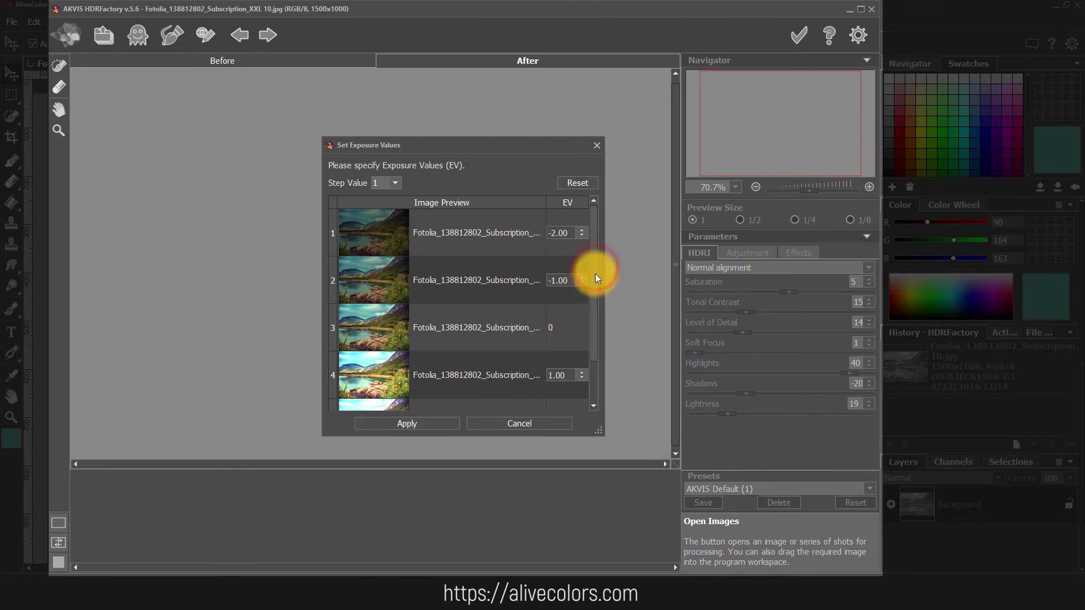
# - Review the exposure values of all five images and apply them to build the HDR image
pyautogui.scroll(-1, 594, 289)
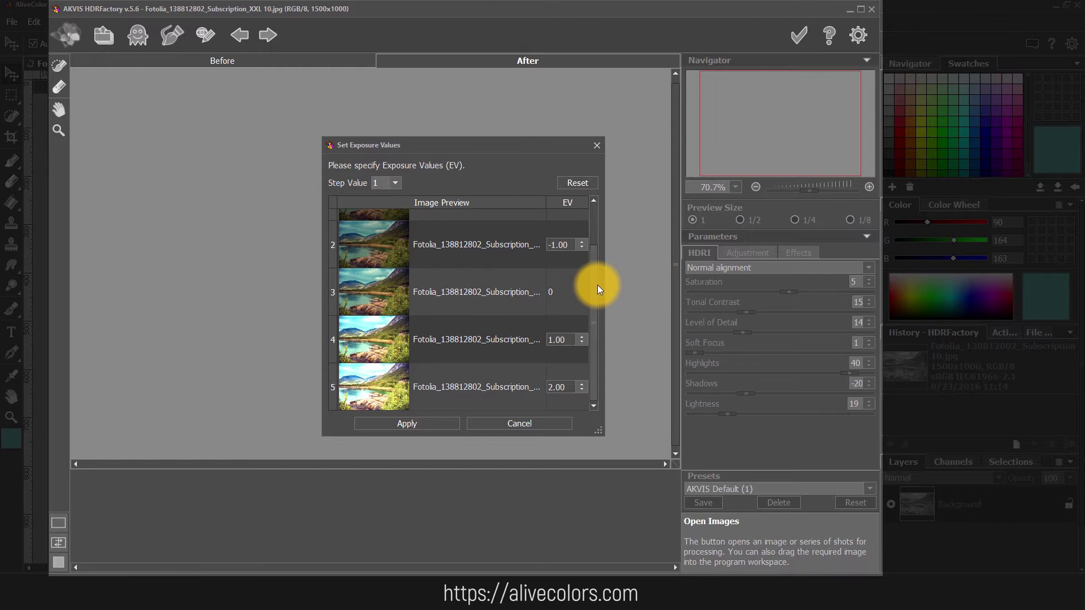
pyautogui.scroll(1, 598, 277)
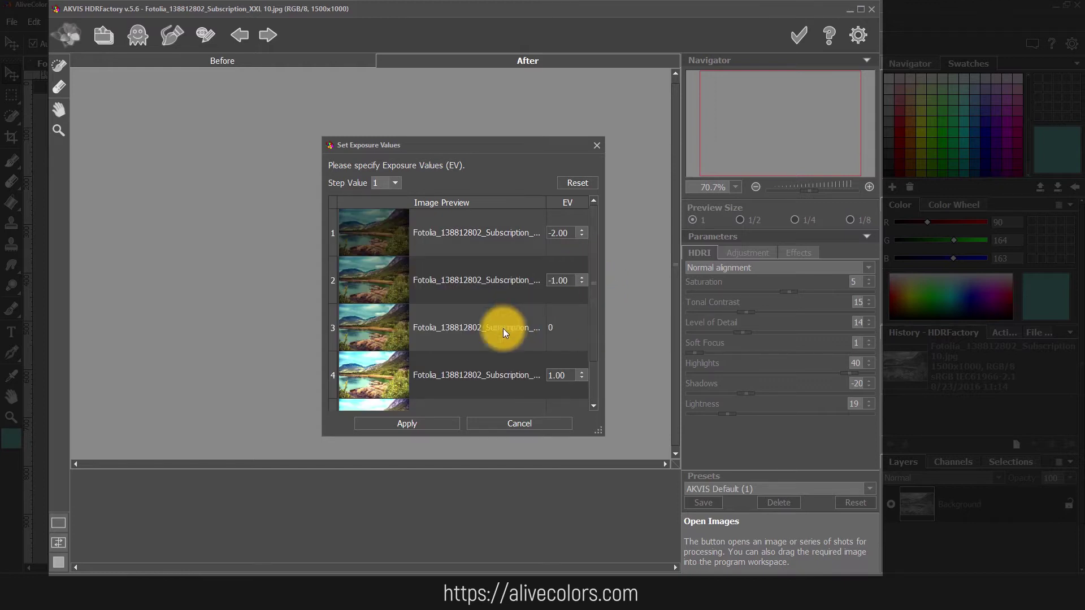
pyautogui.click(436, 420)
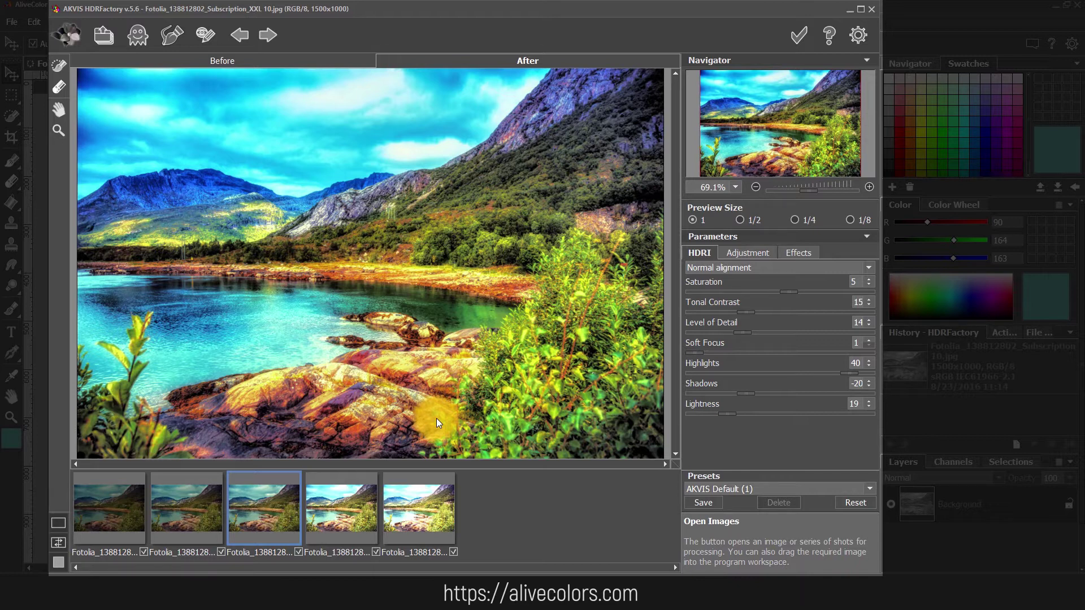
# - Try the alignment options for the merged shots, ending with High-quality alignment
pyautogui.click(733, 266)
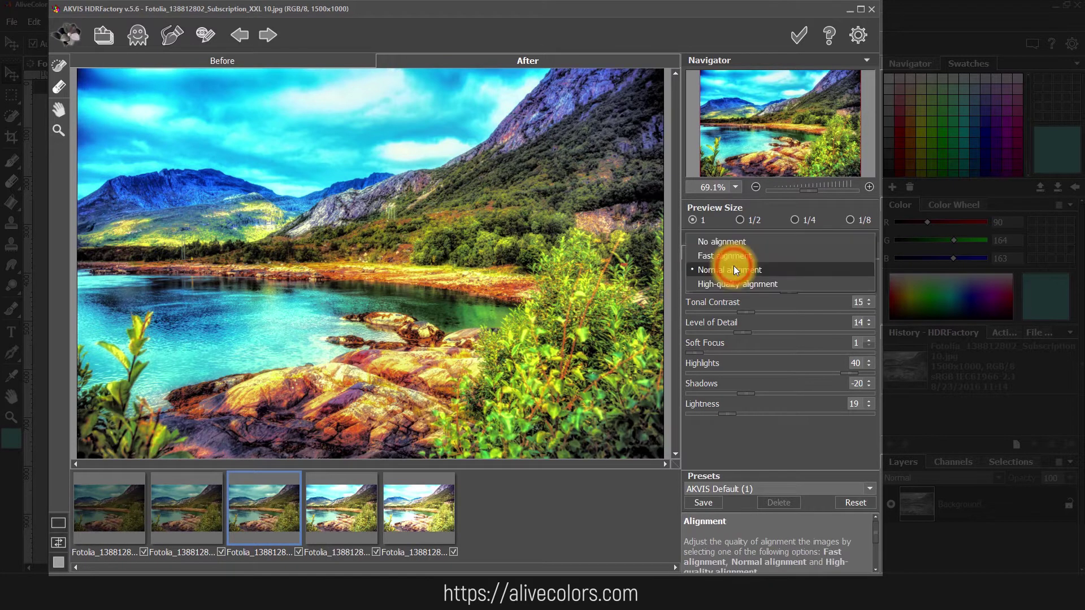
pyautogui.click(733, 239)
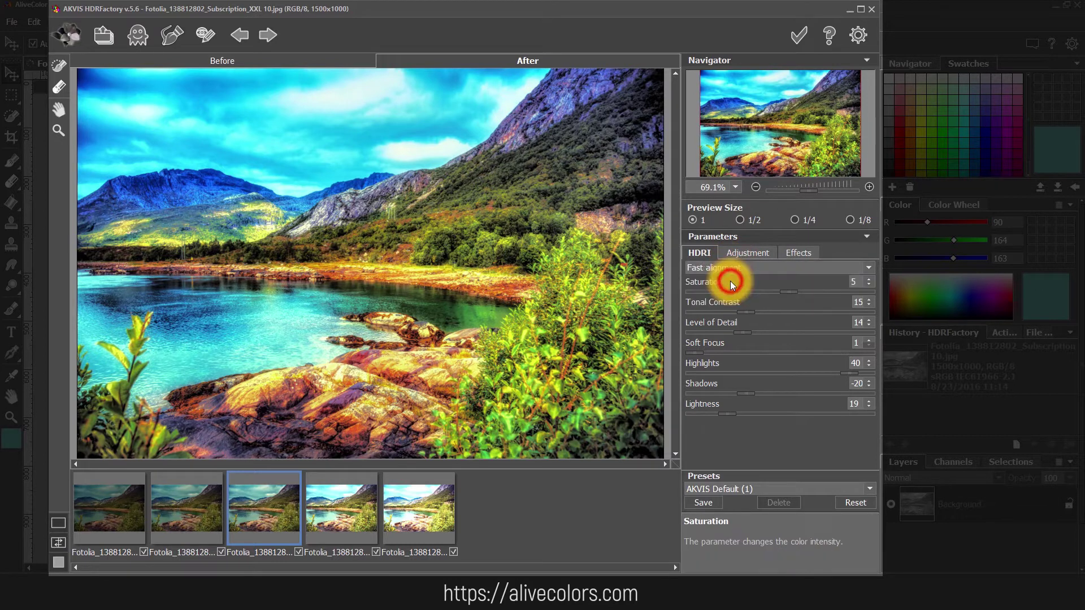
pyautogui.click(730, 268)
pyautogui.click(729, 284)
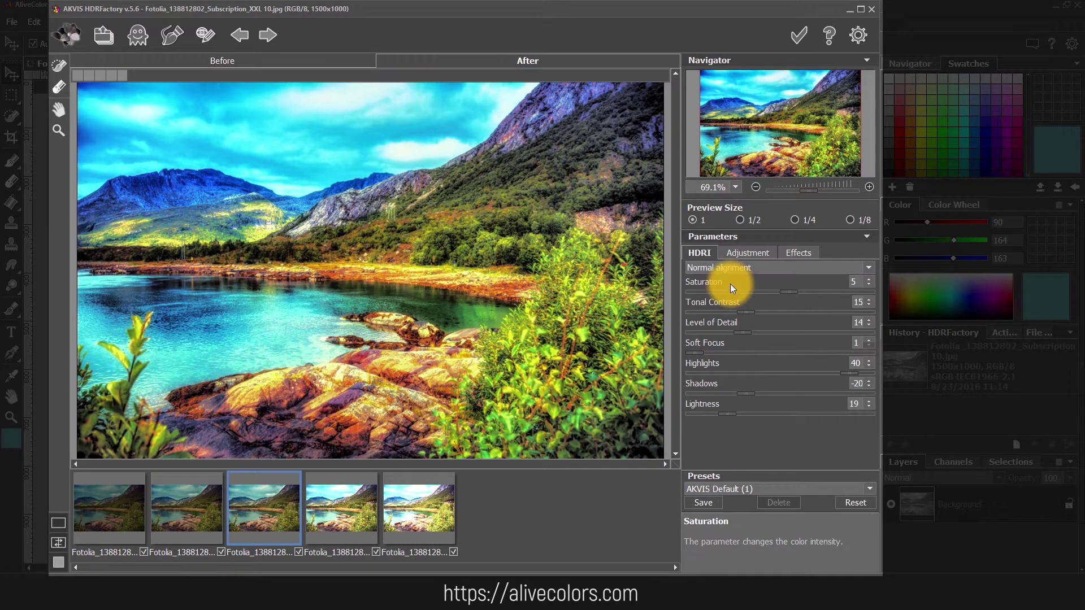
pyautogui.click(730, 270)
pyautogui.click(729, 282)
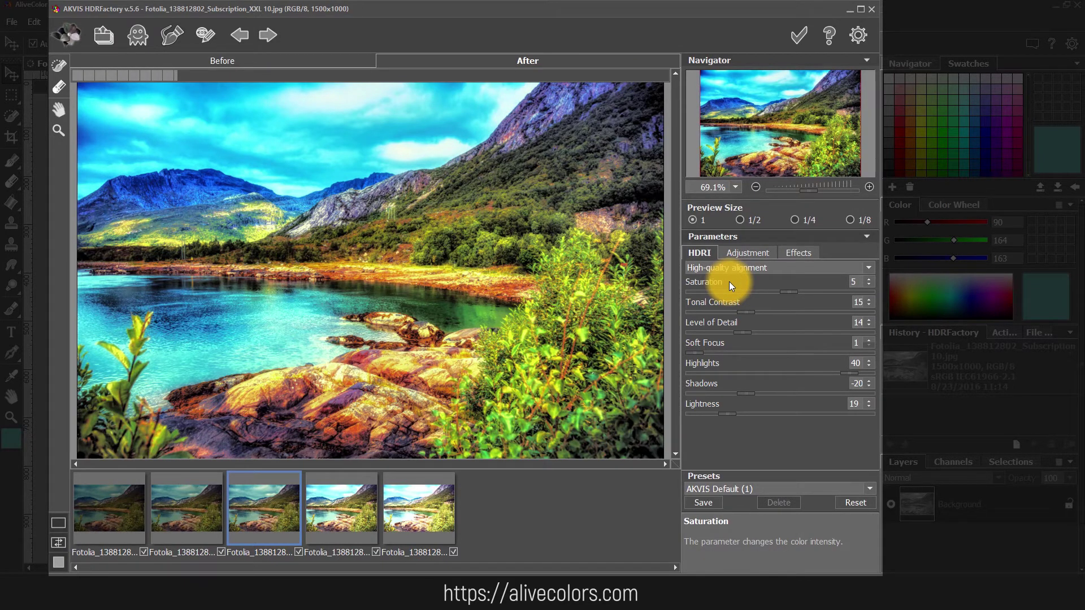
# - Set the HDRI parameters Saturation to 6, Tonal Contrast to 14 and Soft Focus to 3, and adjust Highlights, Shadows and Lightness
pyautogui.click(788, 290)
pyautogui.moveTo(789, 291)
pyautogui.mouseDown()
pyautogui.moveTo(708, 291)
pyautogui.moveTo(814, 293)
pyautogui.moveTo(790, 292)
pyautogui.mouseUp()
pyautogui.moveTo(844, 313); pyautogui.dragTo(721, 357)
pyautogui.click(775, 350)
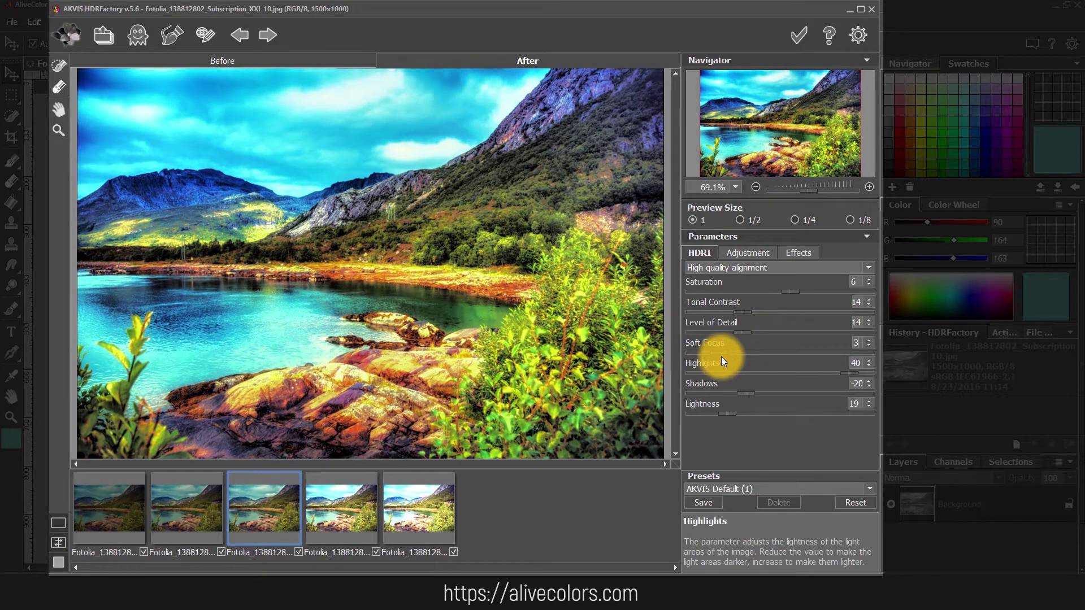
pyautogui.click(785, 373)
pyautogui.moveTo(748, 392); pyautogui.dragTo(745, 417)
# - Set the adjustments Tone Correction 65, Depth 38, Gradient Contrast -28, Smoothing 31, Local Contrast -51, Color Intensity 29 and Remove Noise 3
pyautogui.click(755, 257)
pyautogui.click(778, 279)
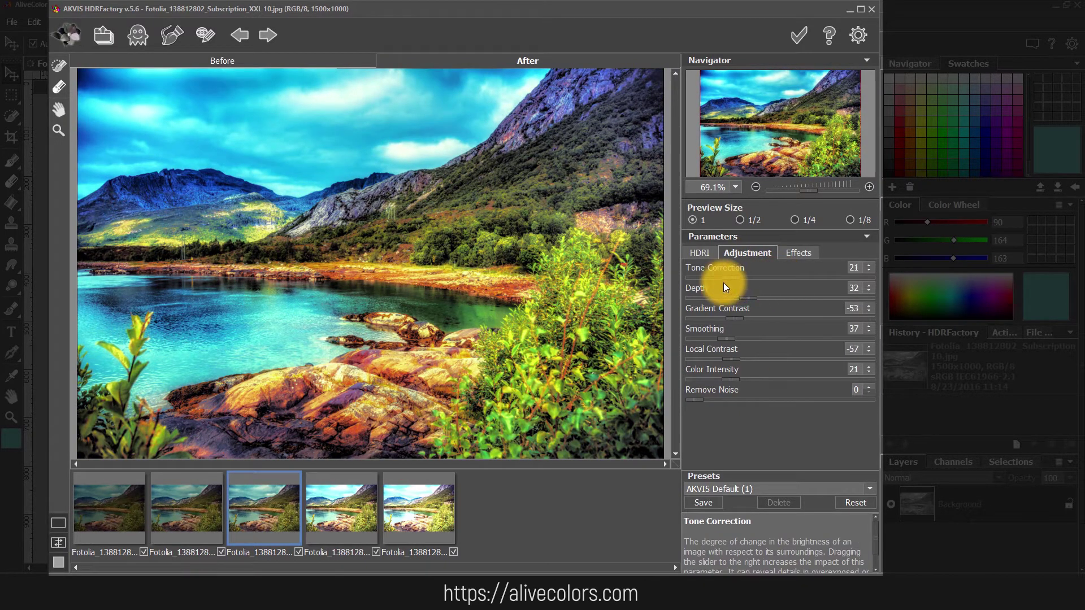
pyautogui.moveTo(814, 298); pyautogui.dragTo(754, 379)
pyautogui.moveTo(693, 399); pyautogui.dragTo(824, 396)
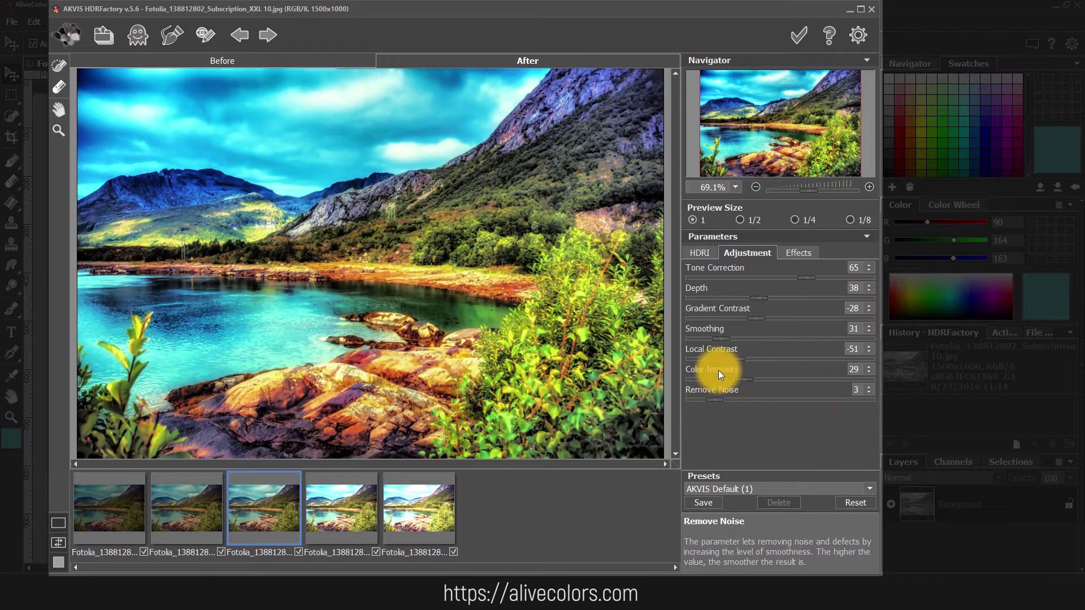
# - Set the effects Temperature -54, Tint -1, Glow Intensity 45, and vignette Dark/Light Edges 0, Distance 26, Shape 50 and Smooth Transition 92
pyautogui.click(793, 253)
pyautogui.moveTo(751, 290); pyautogui.dragTo(778, 316)
pyautogui.moveTo(786, 359); pyautogui.dragTo(713, 401)
pyautogui.moveTo(796, 421); pyautogui.dragTo(848, 461)
pyautogui.moveTo(714, 402); pyautogui.dragTo(795, 402)
pyautogui.doubleClick(855, 390)
pyautogui.write('0')
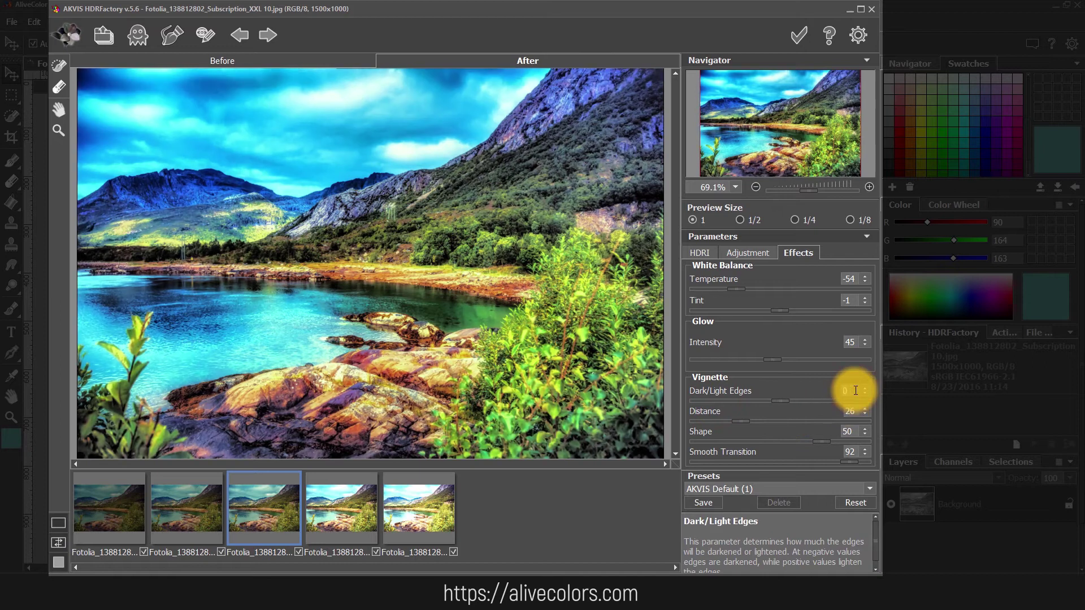
# - Show the before and after versions of the landscape side by side for comparison, and apply the HDR result
pyautogui.click(59, 523)
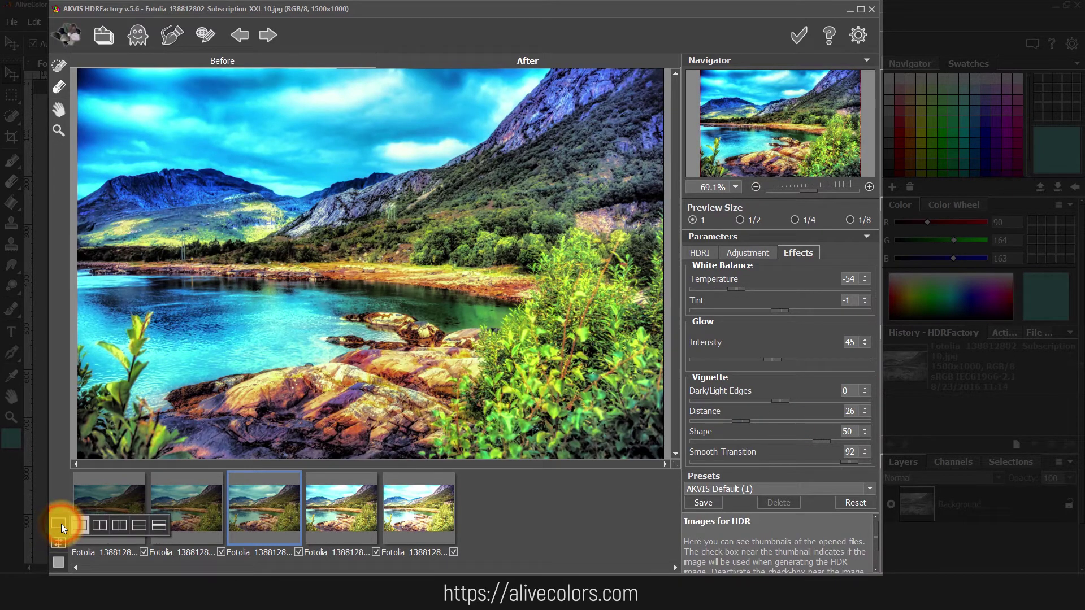
pyautogui.click(118, 525)
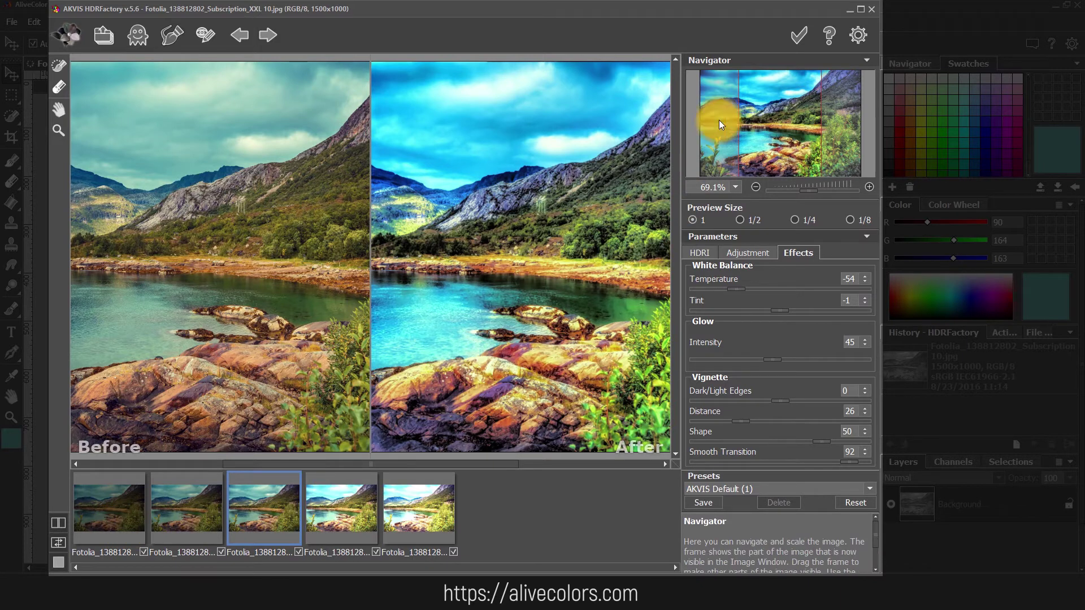
pyautogui.click(802, 30)
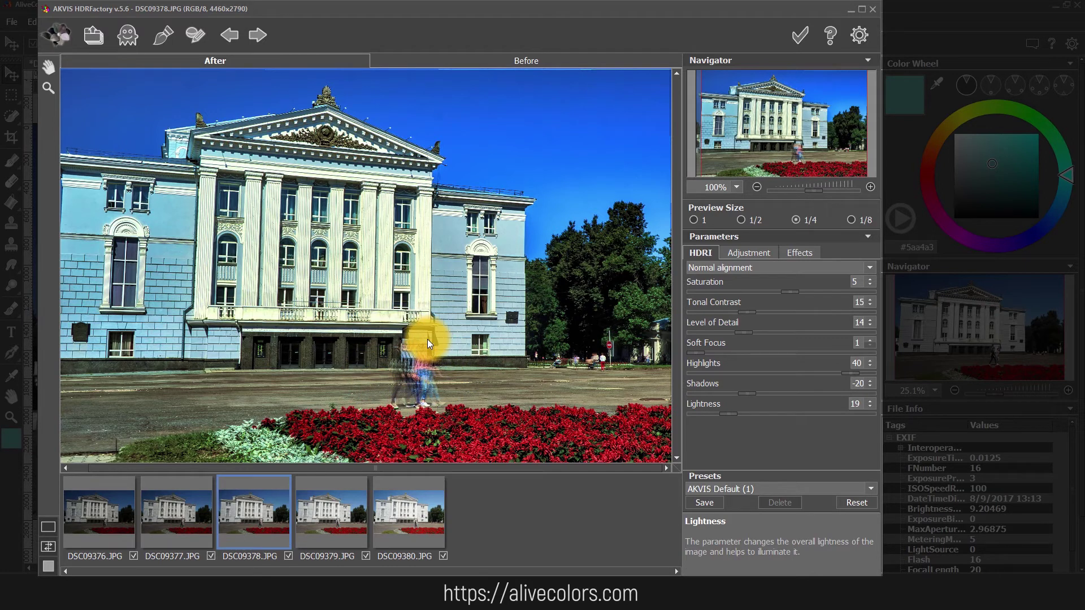
# - Enter Ghost Removal mode and brush over the translucent pedestrians in front of the building
pyautogui.click(129, 36)
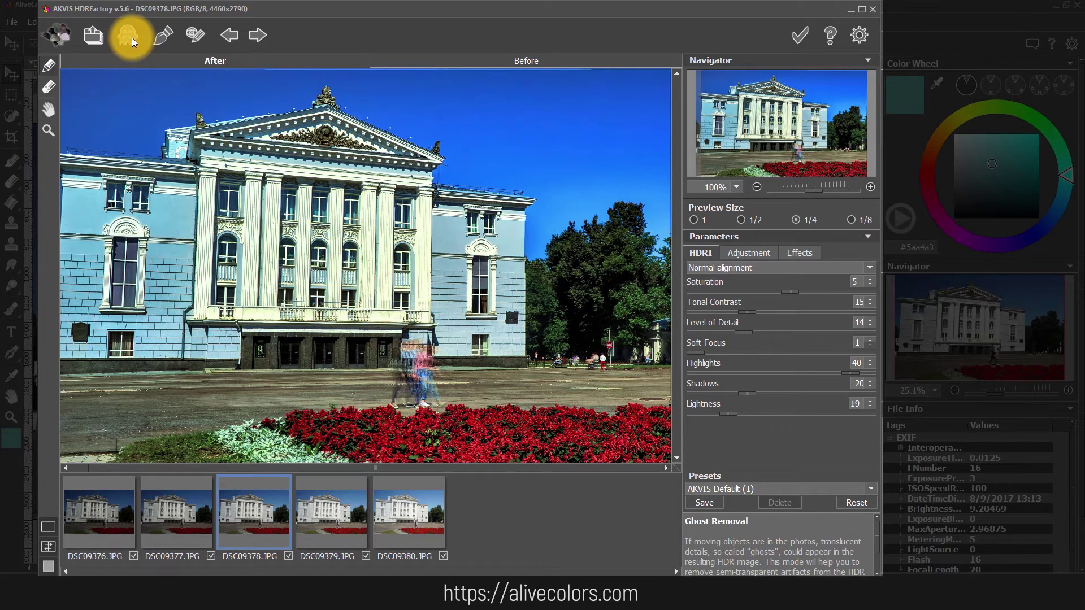
pyautogui.rightClick(402, 357)
pyautogui.moveTo(399, 347)
pyautogui.mouseDown()
pyautogui.moveTo(423, 348)
pyautogui.moveTo(435, 392)
pyautogui.moveTo(396, 392)
pyautogui.mouseUp()
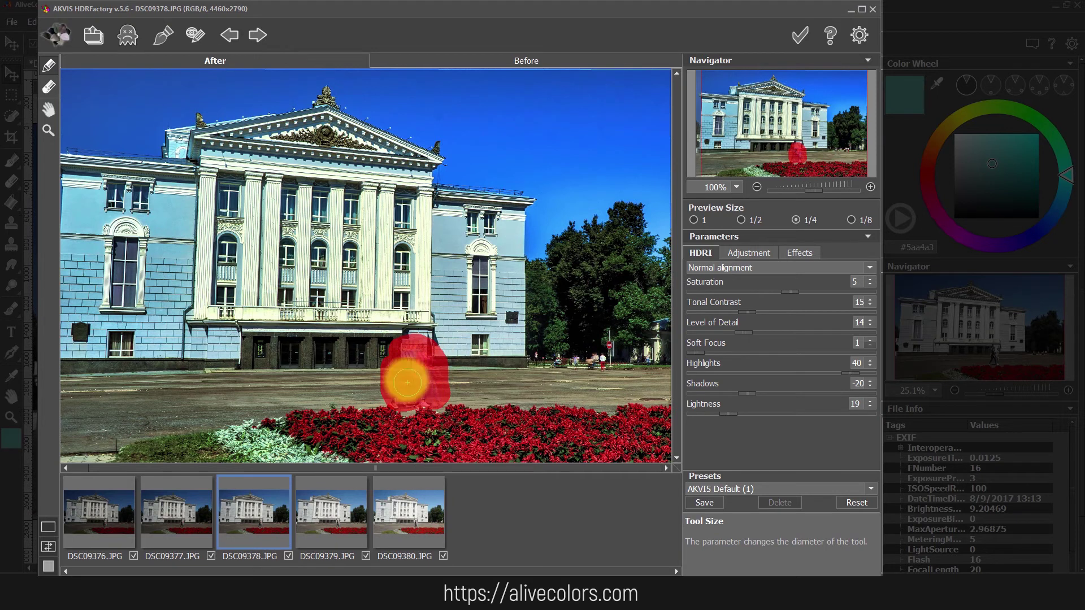
# - Mask the small ghosted figures beneath the trees near the road sign for ghost removal, and apply the HDR result
pyautogui.scroll(1, 586, 368)
pyautogui.scroll(1, 587, 366)
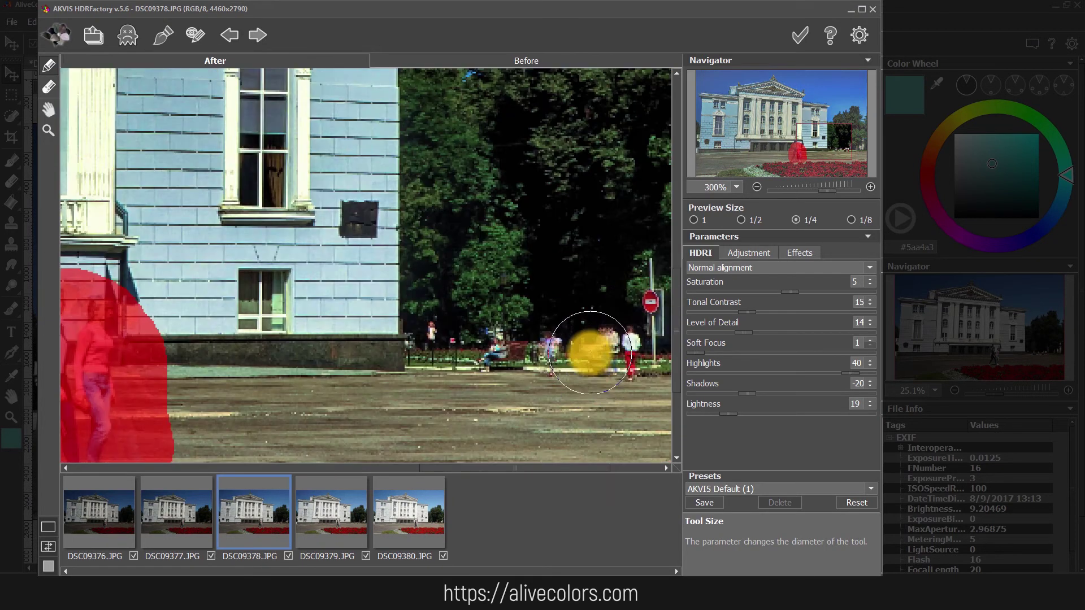
pyautogui.rightClick(590, 362)
pyautogui.moveTo(562, 348)
pyautogui.mouseDown()
pyautogui.moveTo(490, 348)
pyautogui.moveTo(626, 368)
pyautogui.moveTo(598, 339)
pyautogui.moveTo(587, 345)
pyautogui.moveTo(628, 332)
pyautogui.moveTo(631, 367)
pyautogui.mouseUp()
pyautogui.scroll(-2, 526, 315)
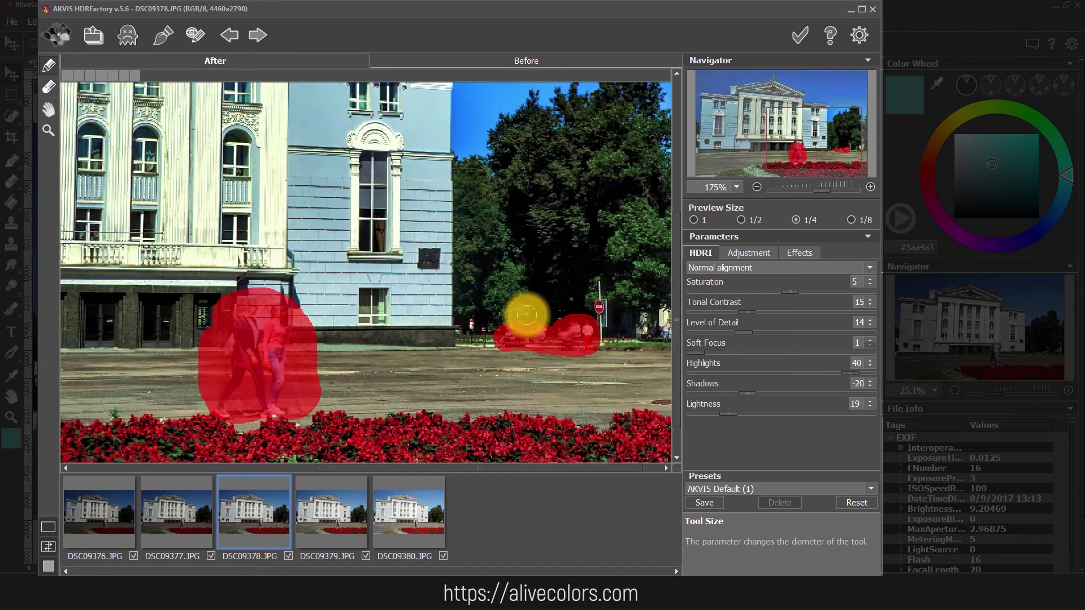
pyautogui.click(794, 35)
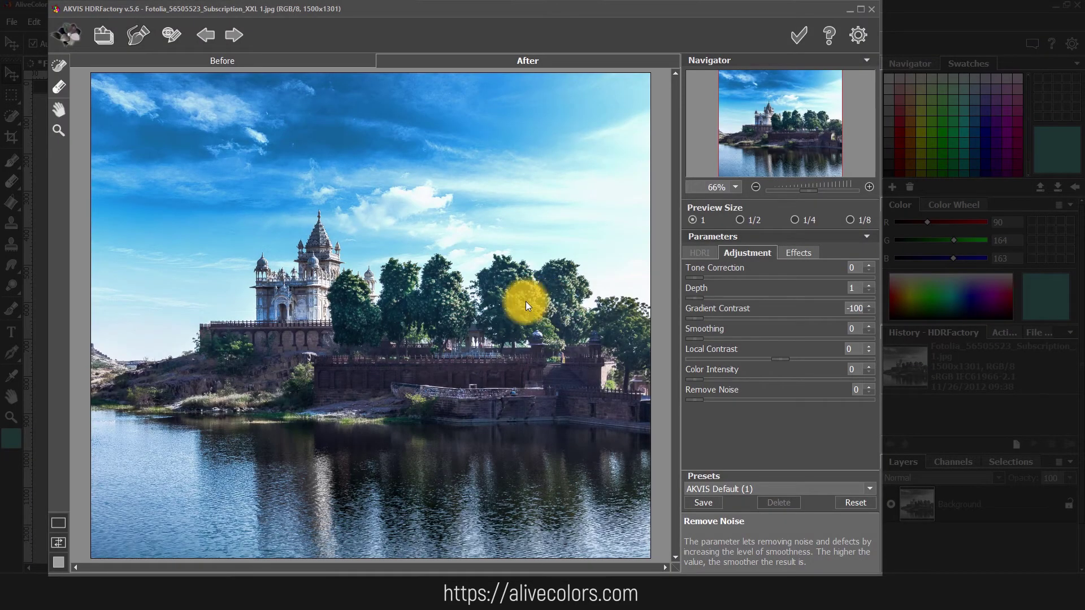
# - Mark the sky above the palace and trees for local correction with a stroke along its lower edge and several vertical strokes
pyautogui.click(64, 65)
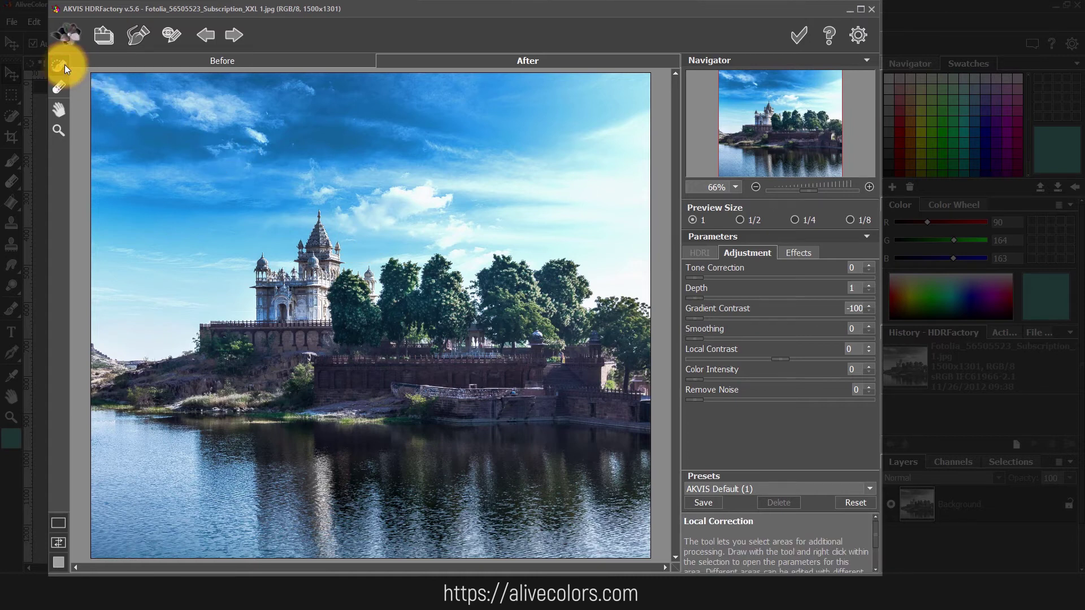
pyautogui.click(119, 288)
pyautogui.moveTo(121, 289)
pyautogui.mouseDown()
pyautogui.moveTo(211, 274)
pyautogui.moveTo(228, 225)
pyautogui.moveTo(267, 187)
pyautogui.moveTo(337, 184)
pyautogui.moveTo(429, 231)
pyautogui.moveTo(630, 234)
pyautogui.moveTo(625, 90)
pyautogui.mouseUp()
pyautogui.moveTo(519, 214); pyautogui.dragTo(502, 80)
pyautogui.moveTo(409, 214); pyautogui.dragTo(395, 76)
pyautogui.moveTo(286, 168)
pyautogui.mouseDown()
pyautogui.moveTo(259, 79)
pyautogui.moveTo(274, 74)
pyautogui.mouseUp()
pyautogui.moveTo(177, 262); pyautogui.dragTo(179, 82)
pyautogui.moveTo(110, 265); pyautogui.dragTo(104, 78)
# - Set the sky's local correction to Exposure 28, Saturation 63, Contrast in Shadows 129, Contrast in Highlights 114 and Temperature -73, and increase Details
pyautogui.rightClick(274, 120)
pyautogui.moveTo(317, 181); pyautogui.dragTo(388, 202)
pyautogui.moveTo(284, 224); pyautogui.dragTo(367, 225)
pyautogui.moveTo(285, 246); pyautogui.dragTo(357, 289)
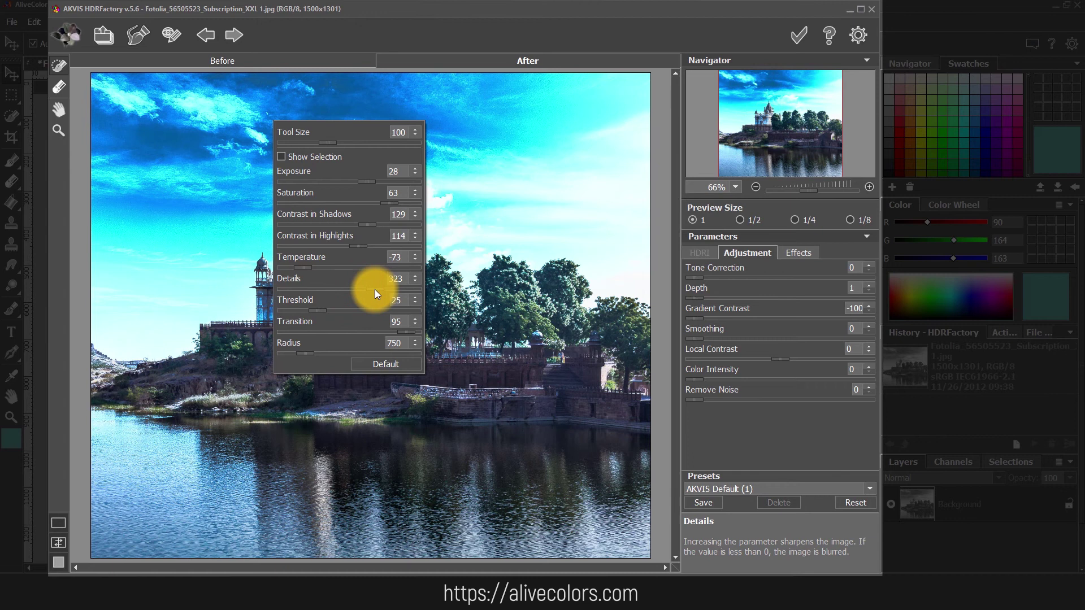
# - Mark the lake as a second local correction area with one horizontal stroke and several vertical strokes across it
pyautogui.moveTo(133, 472)
pyautogui.mouseDown()
pyautogui.moveTo(356, 487)
pyautogui.moveTo(604, 478)
pyautogui.mouseUp()
pyautogui.moveTo(602, 435); pyautogui.dragTo(602, 540)
pyautogui.moveTo(531, 539); pyautogui.dragTo(534, 443)
pyautogui.moveTo(412, 545); pyautogui.dragTo(415, 448)
pyautogui.moveTo(298, 438); pyautogui.dragTo(295, 531)
pyautogui.moveTo(226, 438); pyautogui.dragTo(207, 530)
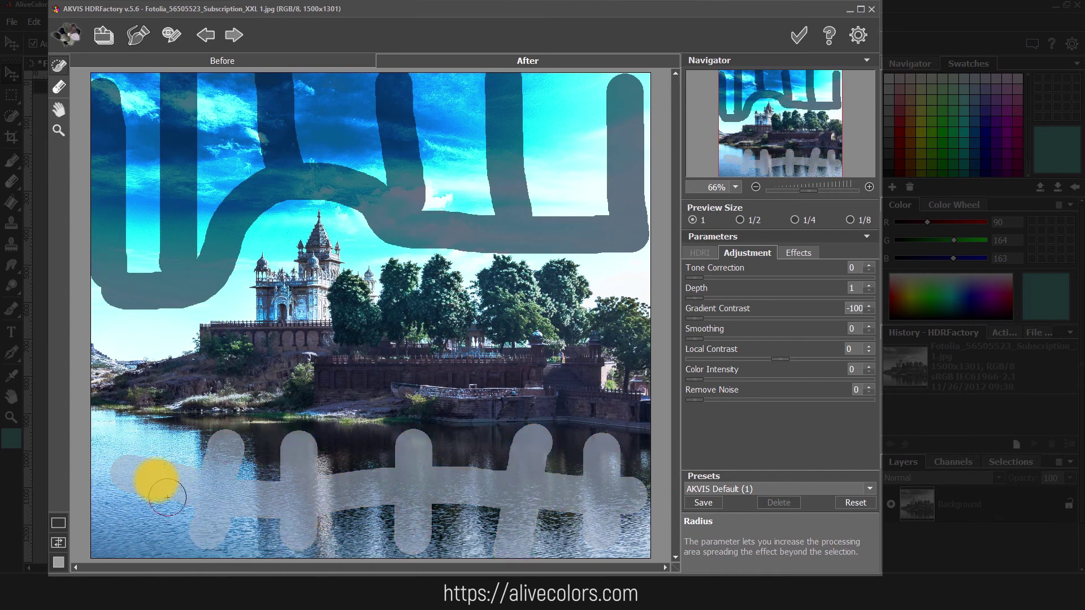
# - Adjust the lake's local correction parameters for a cooler, bluer look, and apply the HDR processing to the image
pyautogui.rightClick(405, 443)
pyautogui.click(384, 397)
pyautogui.moveTo(384, 394); pyautogui.dragTo(477, 416)
pyautogui.moveTo(366, 436); pyautogui.dragTo(423, 436)
pyautogui.click(395, 479)
pyautogui.moveTo(395, 479); pyautogui.dragTo(446, 499)
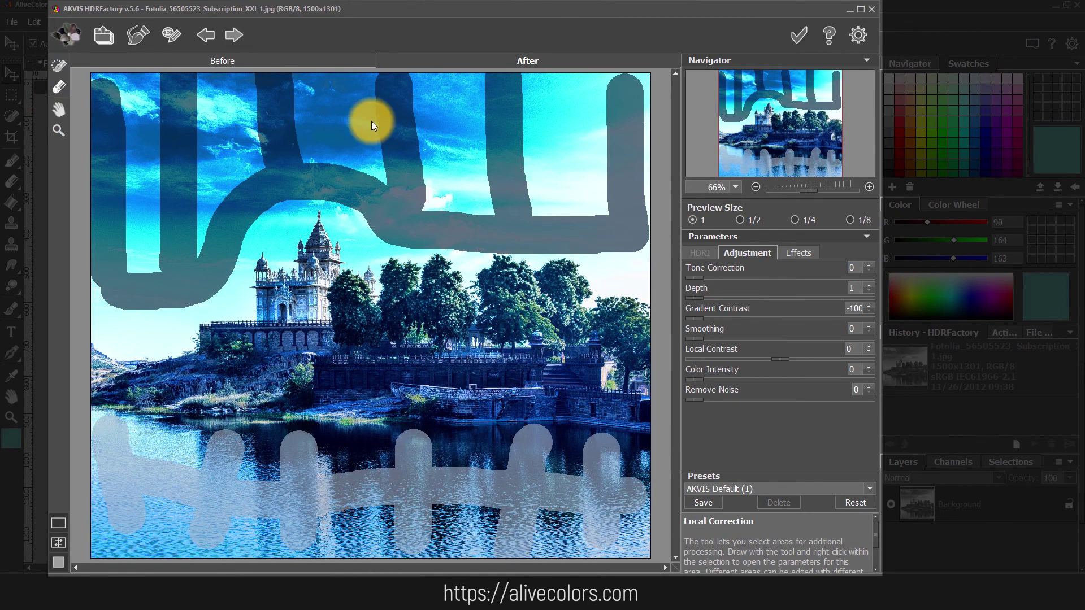
pyautogui.click(800, 35)
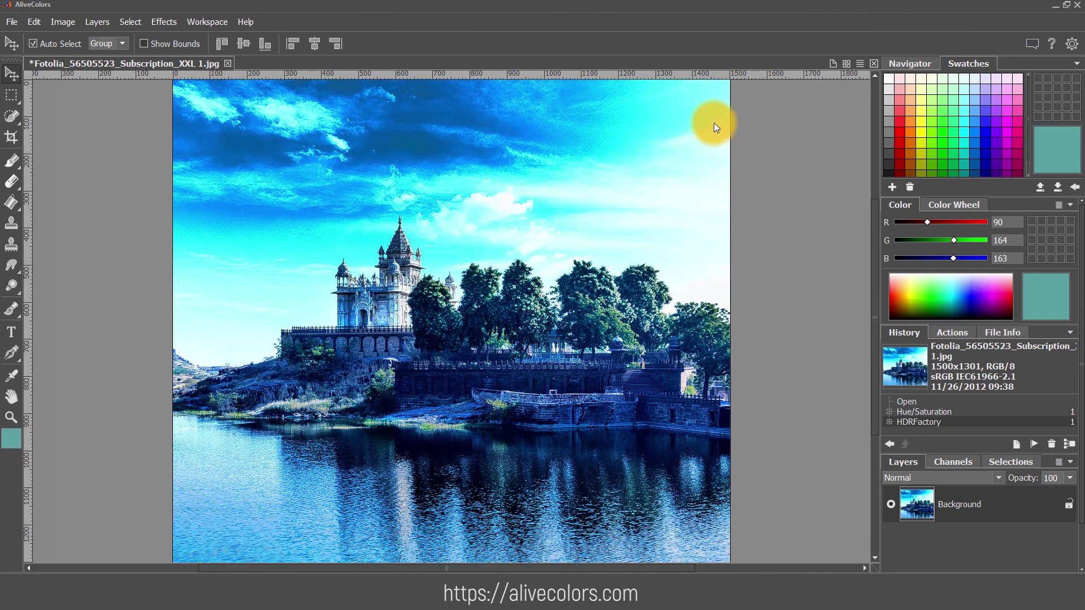